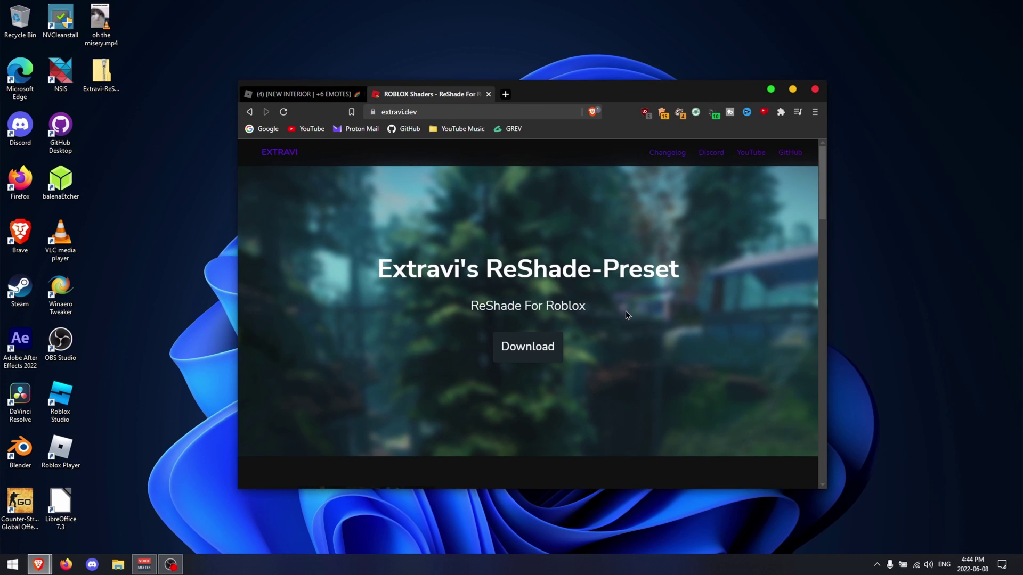
- Scroll through the extravi.dev preset page and back up, then move the Brave window aside
scroll(626, 312, down, 5)
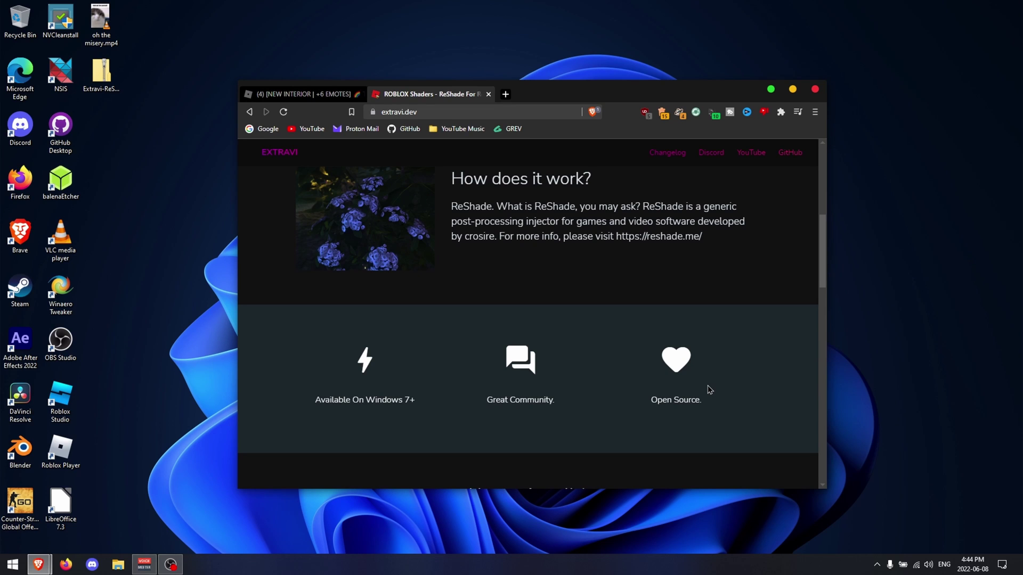
scroll(708, 385, up, 5)
drag(584, 95, 641, 120)
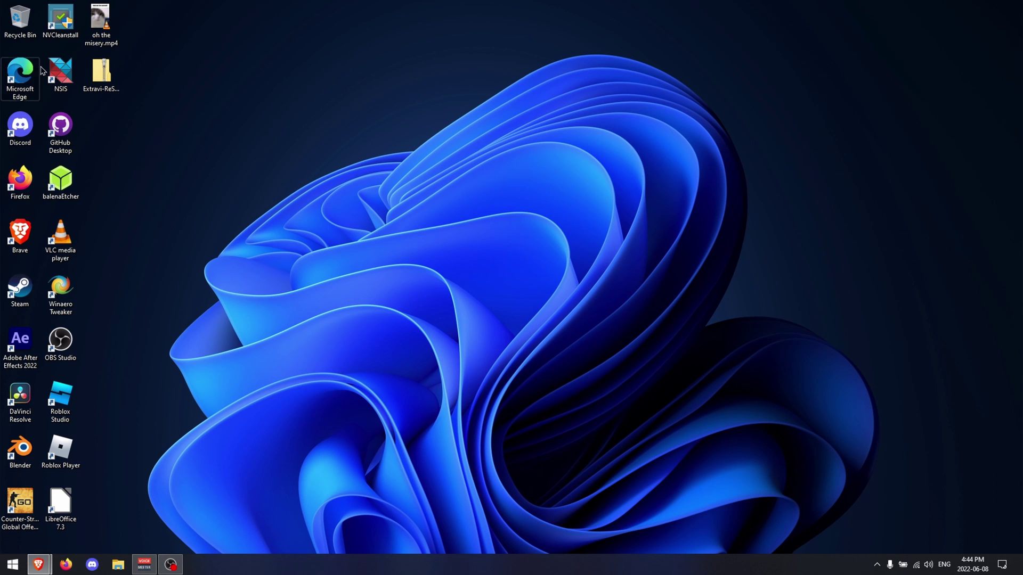
- Open Extravi-ReShade-Preset.zip, select Setup - Extravi's ReShade-Preset.exe, and close the zip folder window
double_click(101, 72)
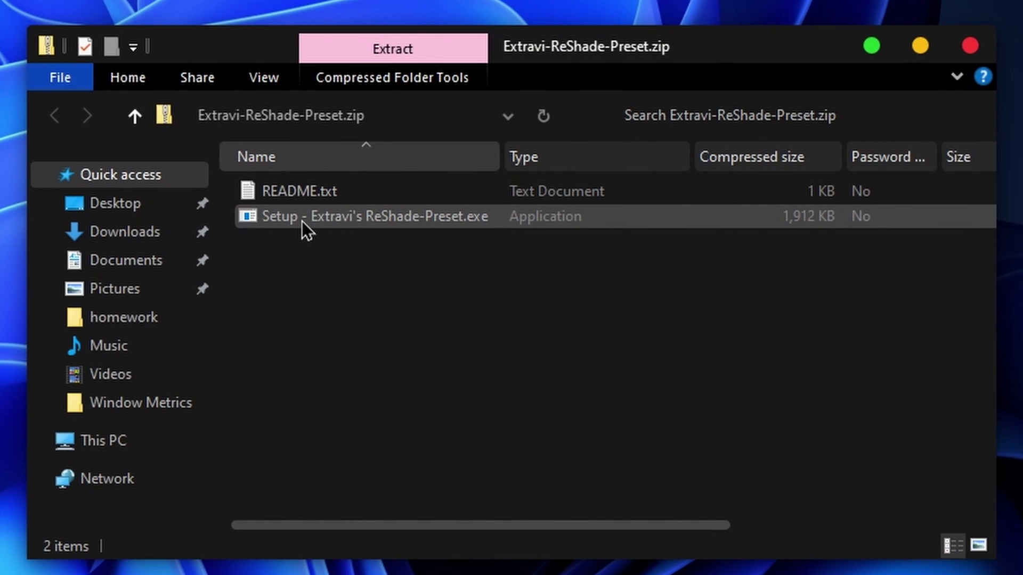
click(301, 220)
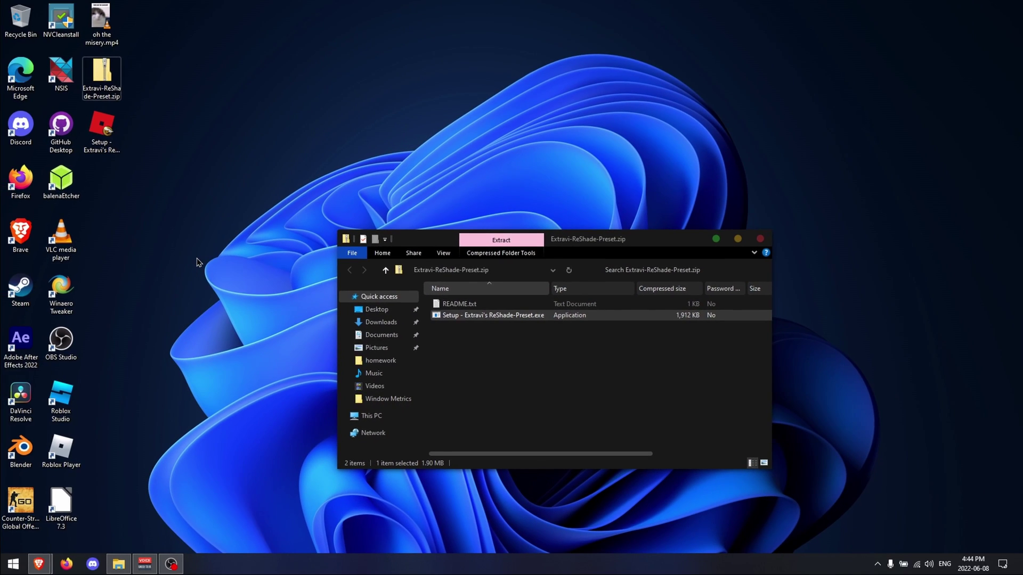
click(760, 239)
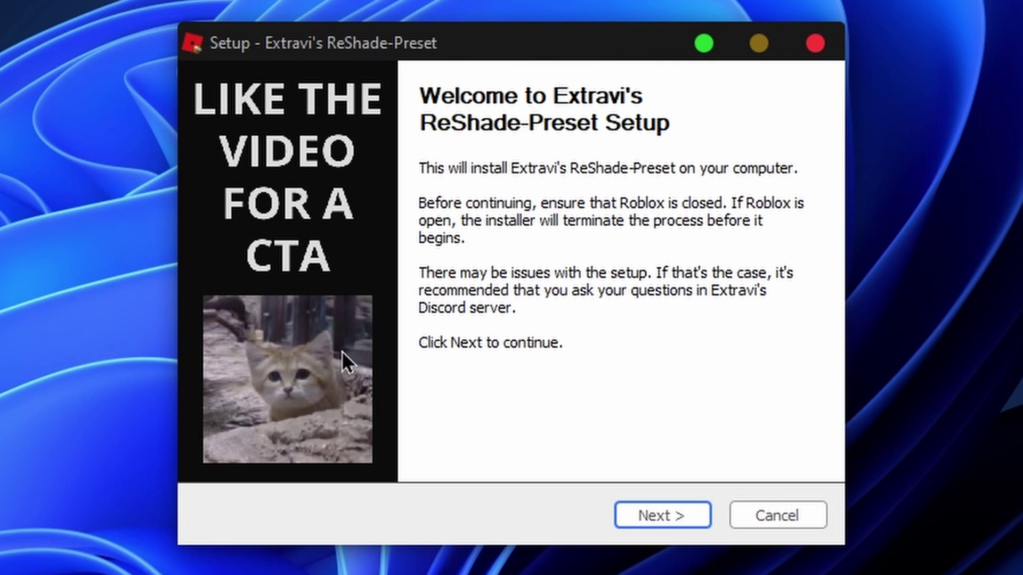
- Pass the welcome page, accept the MIT licence terms, and continue the installation
click(662, 515)
click(341, 431)
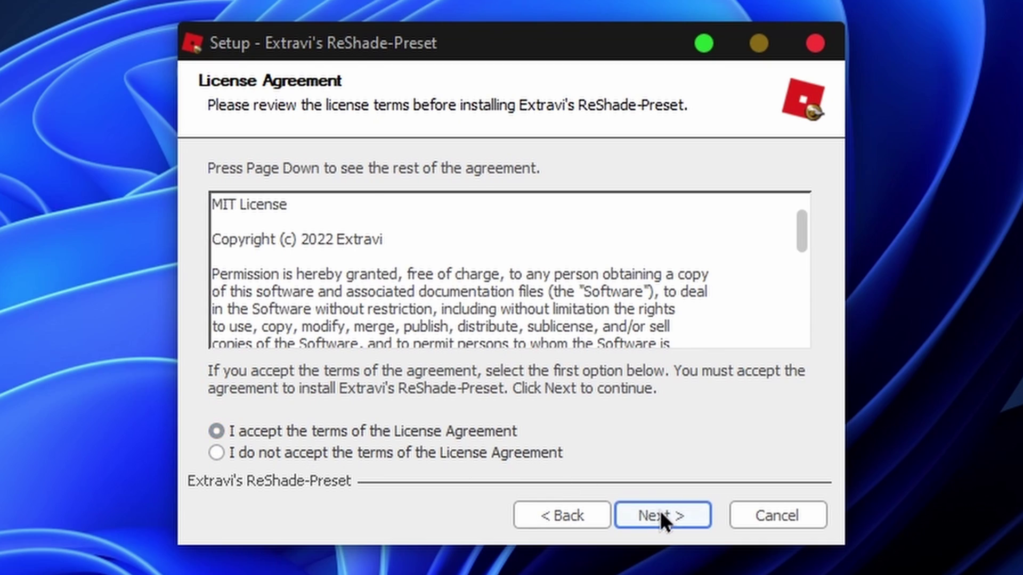
click(662, 515)
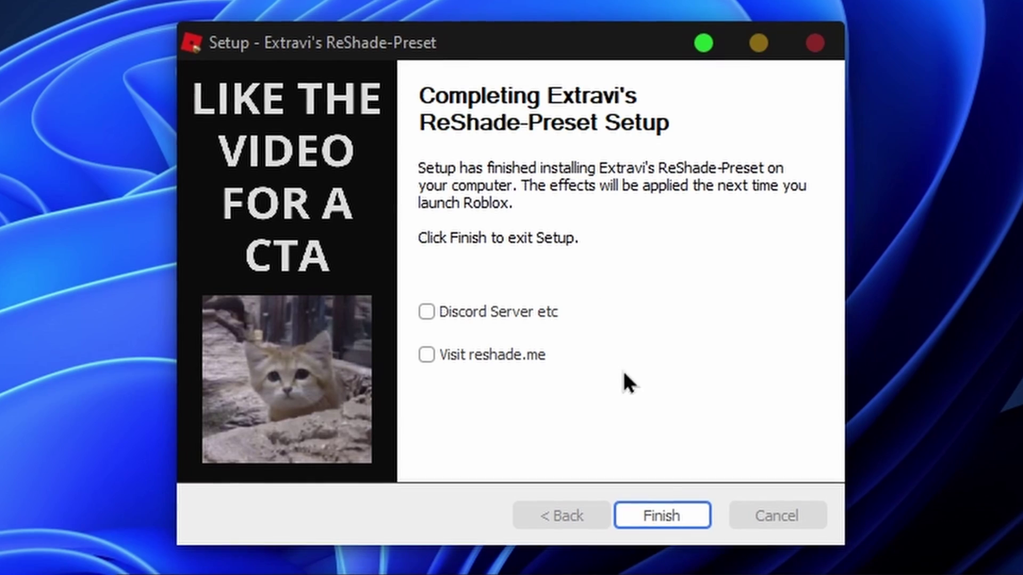
- Finish the setup, then join the first TTD 3 private server and allow it to open Roblox
click(672, 517)
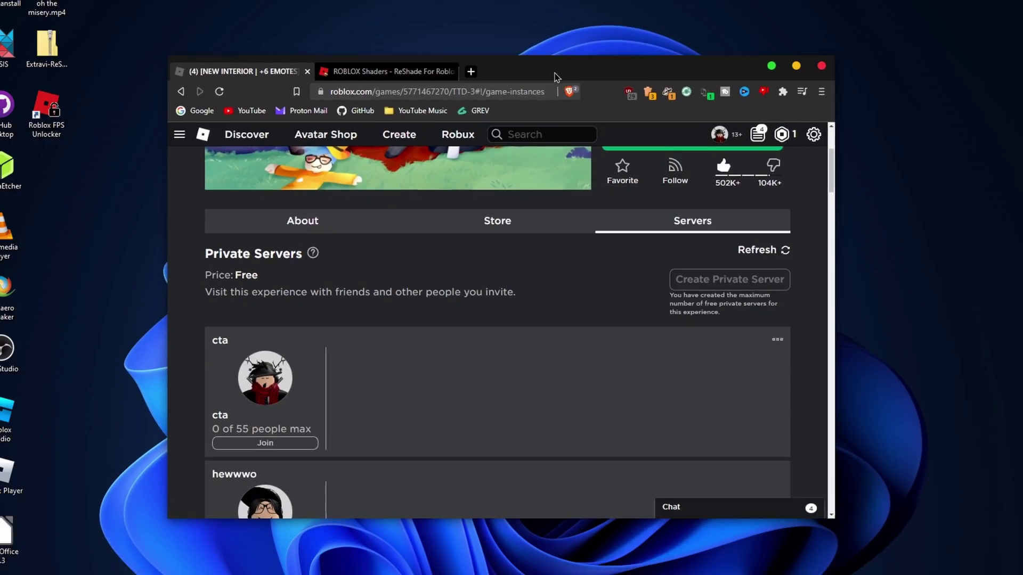
scroll(593, 291, up, 3)
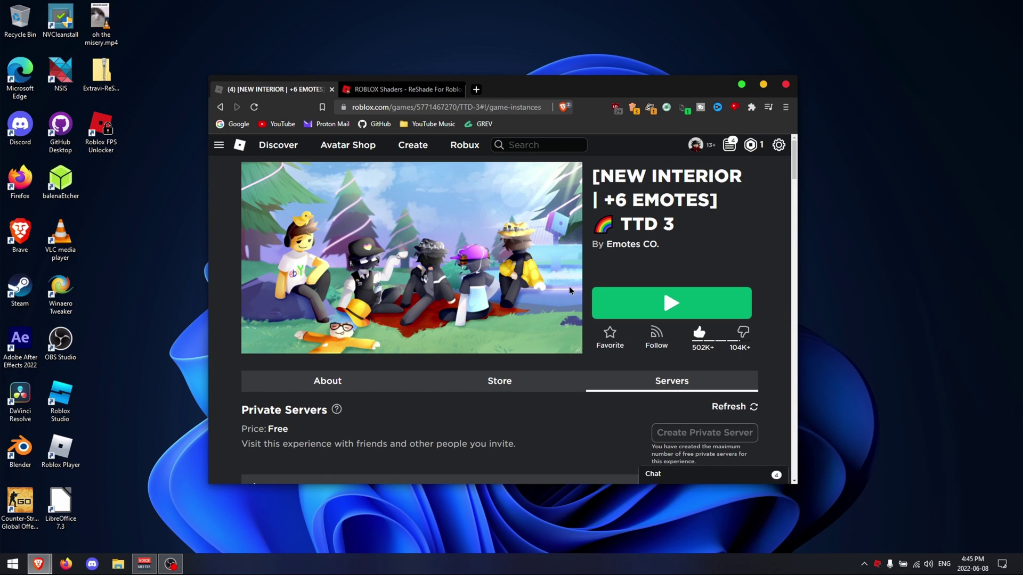
scroll(569, 290, down, 4)
click(302, 366)
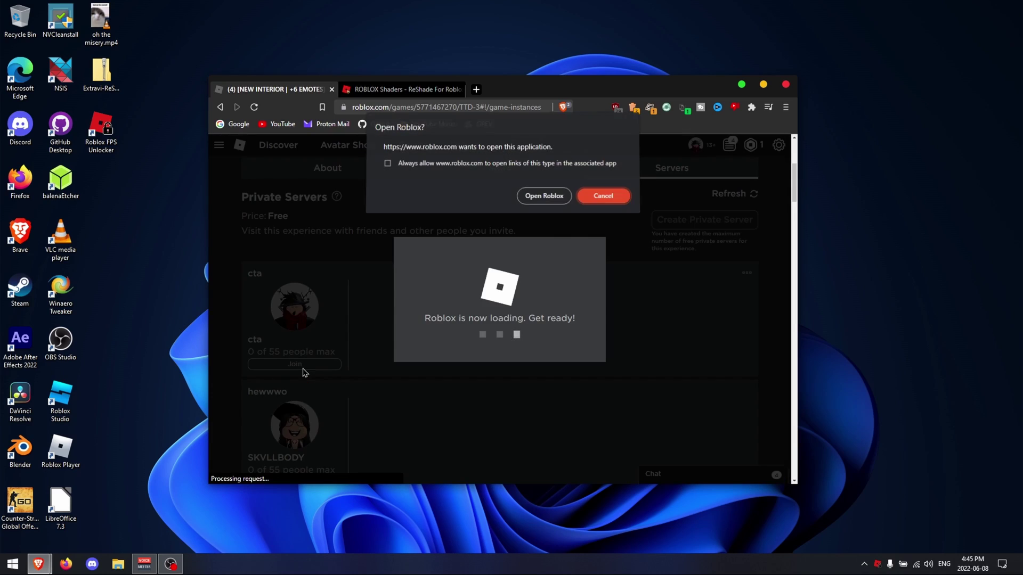
click(544, 196)
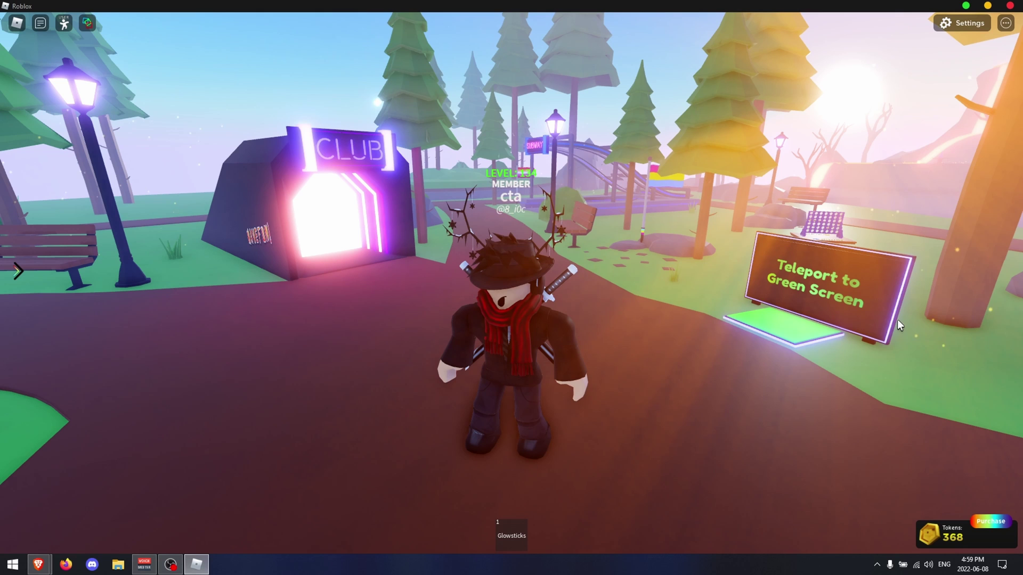
- In Roblox settings, switch Graphics Mode to Manual and set Graphics Quality to 10
key(Escape)
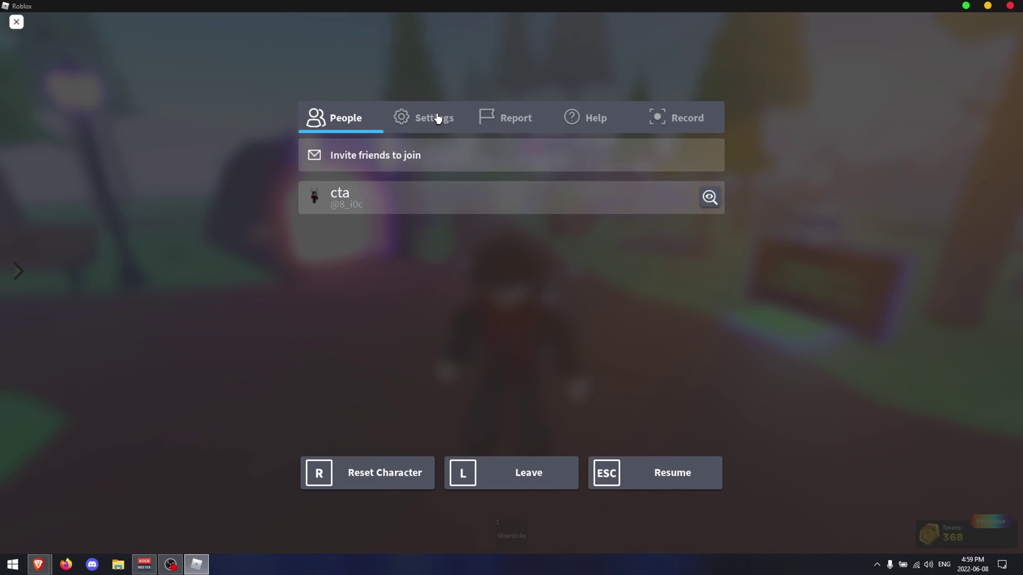
click(436, 118)
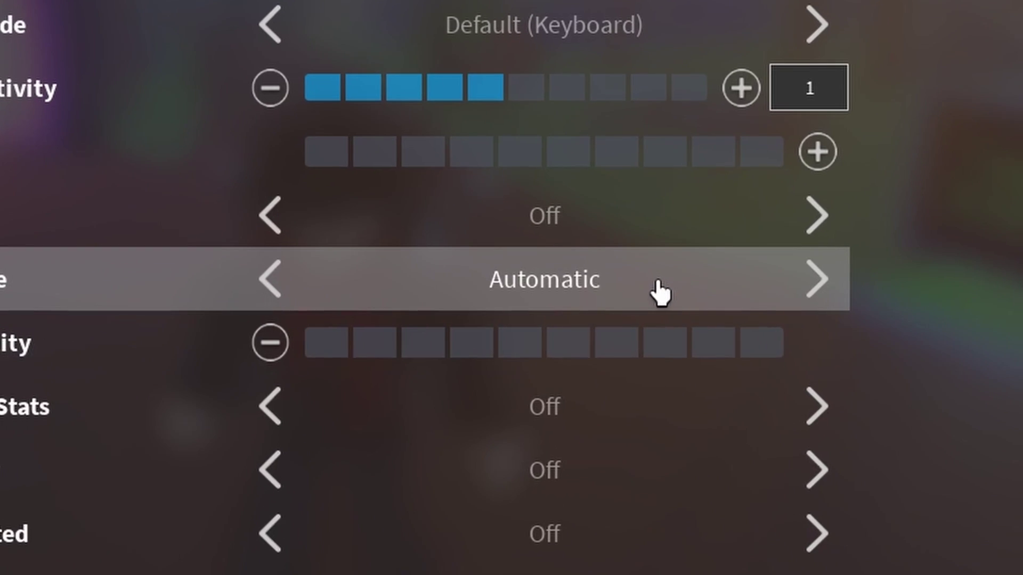
click(658, 287)
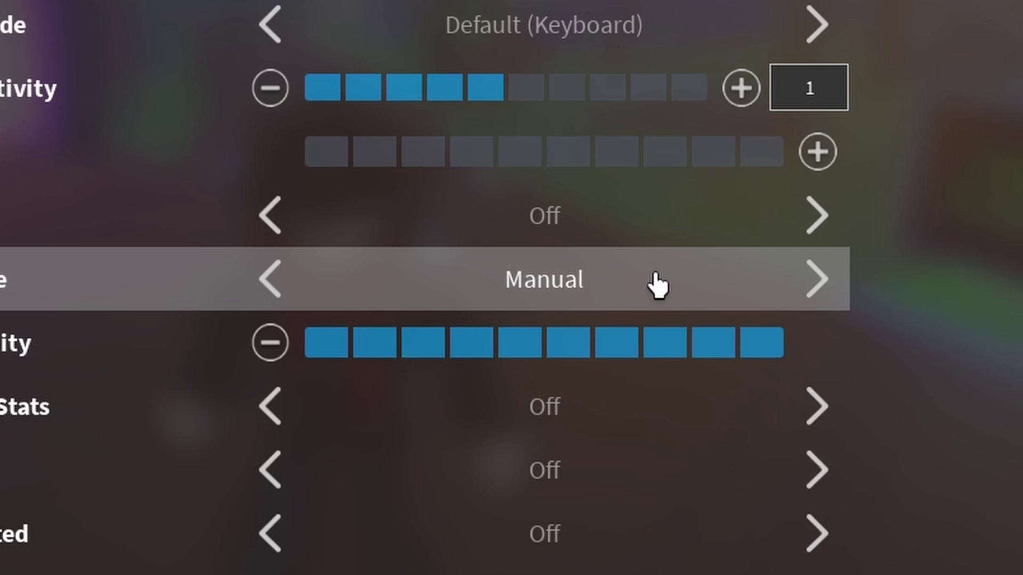
click(669, 350)
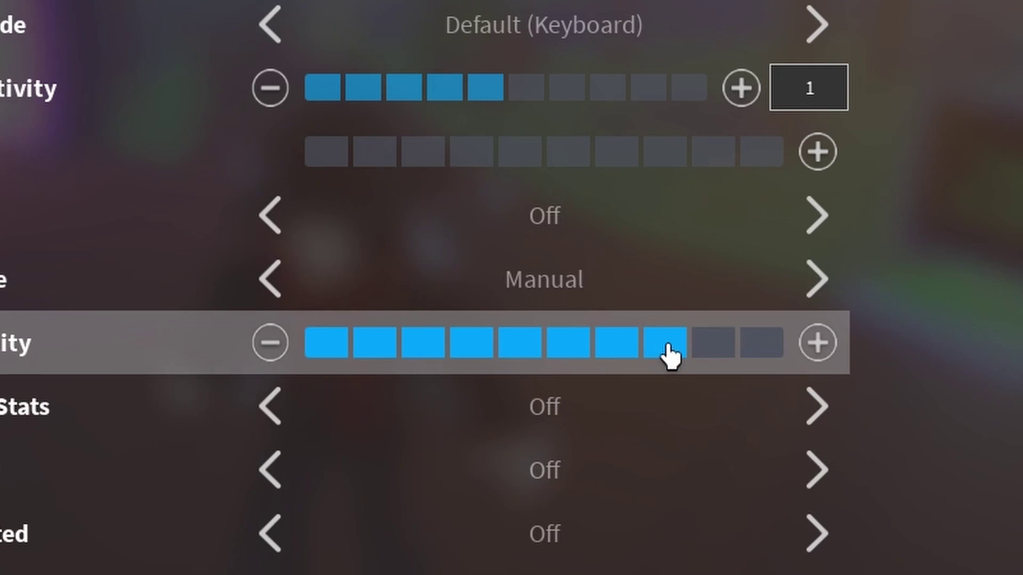
click(769, 349)
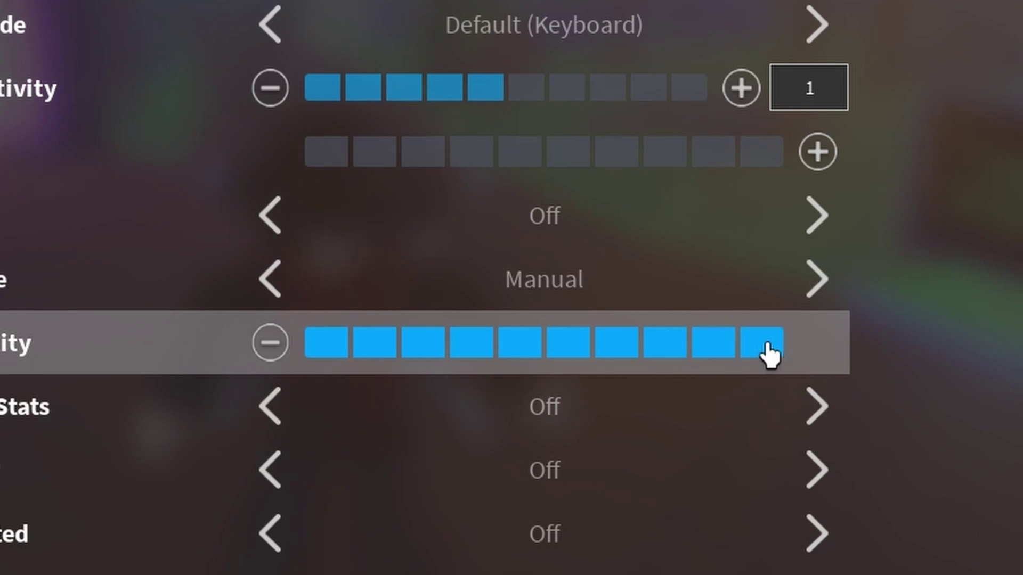
click(733, 353)
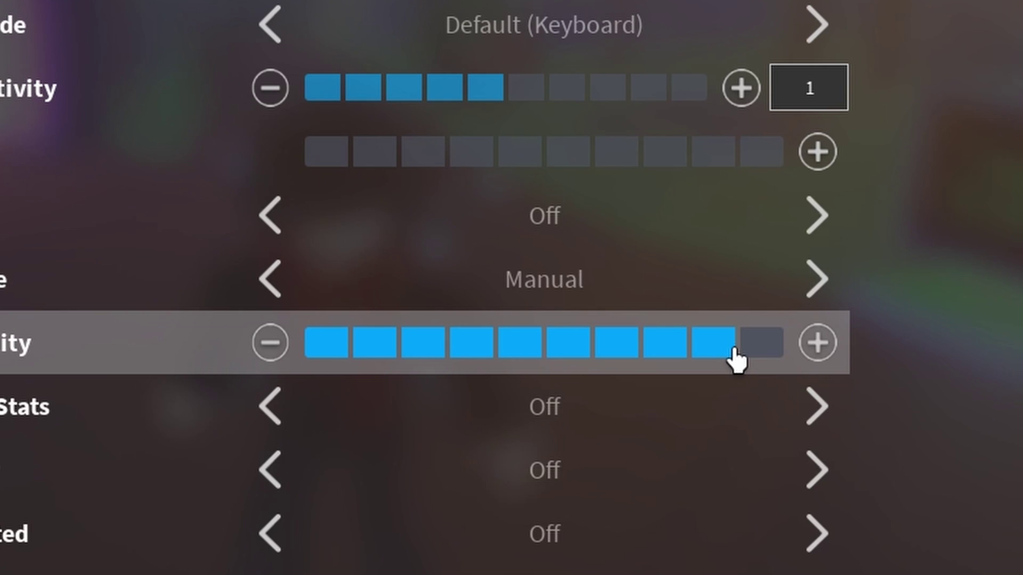
click(817, 346)
click(682, 362)
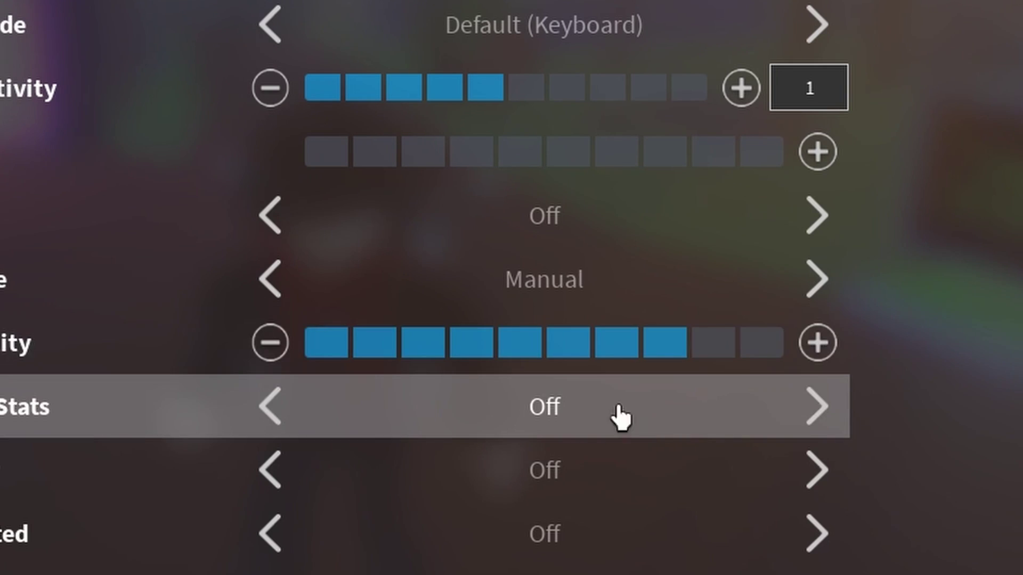
click(527, 353)
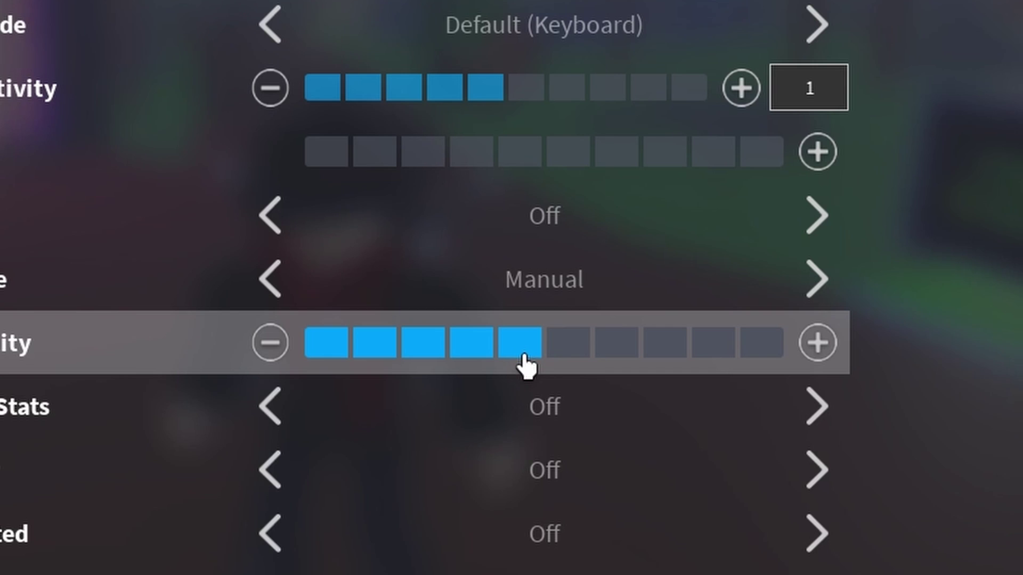
click(751, 352)
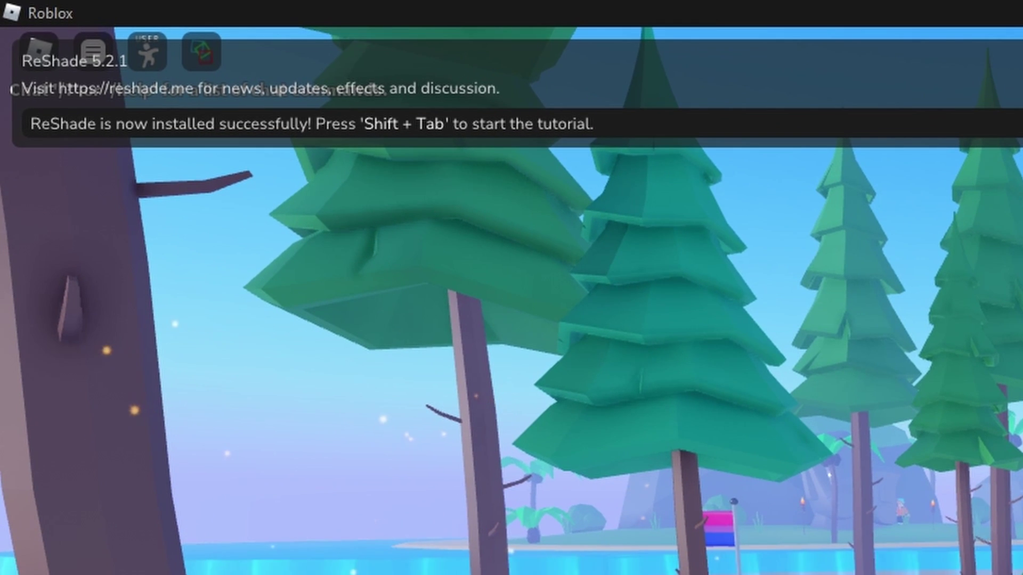
- Open the ReShade overlay and load the Extravi's ReShade-Preset No-Bloom Ultra.ini preset
key(shift+Tab)
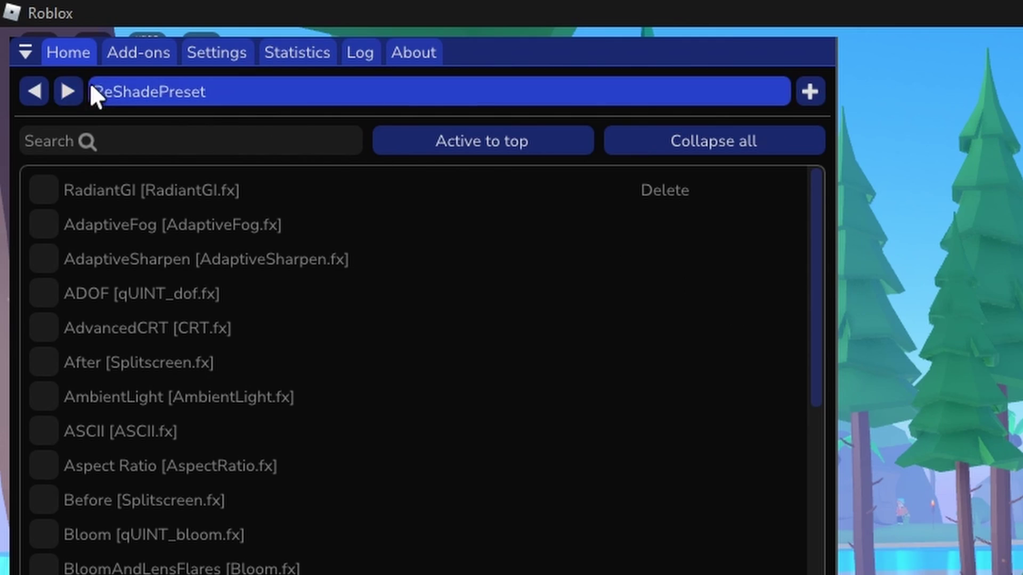
click(195, 96)
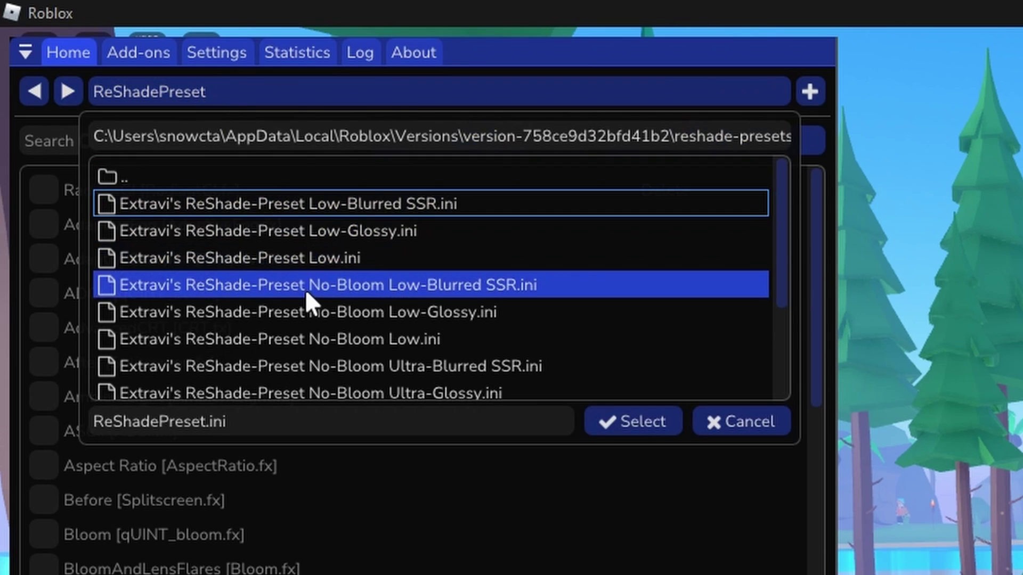
scroll(309, 298, down, 3)
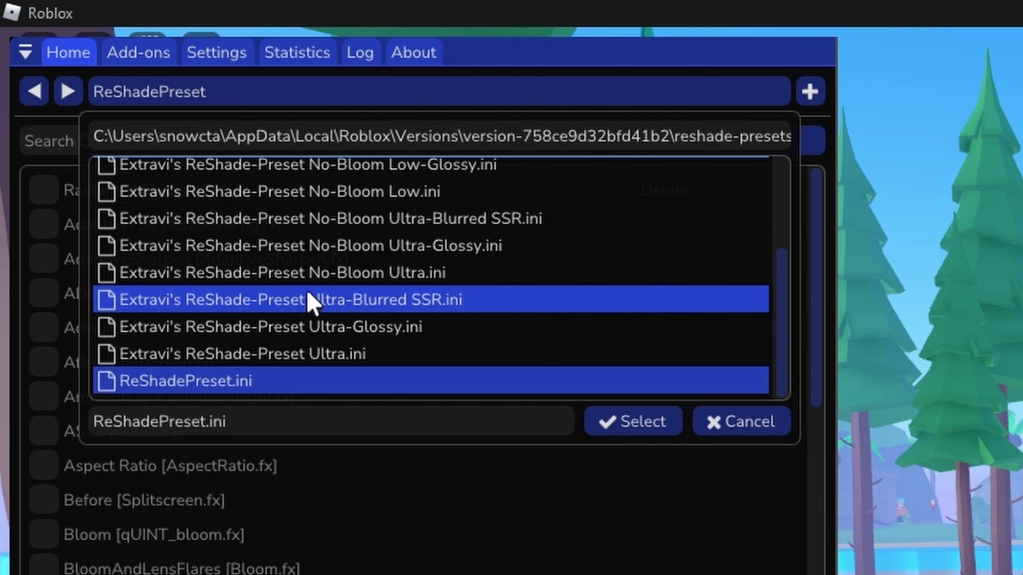
click(318, 272)
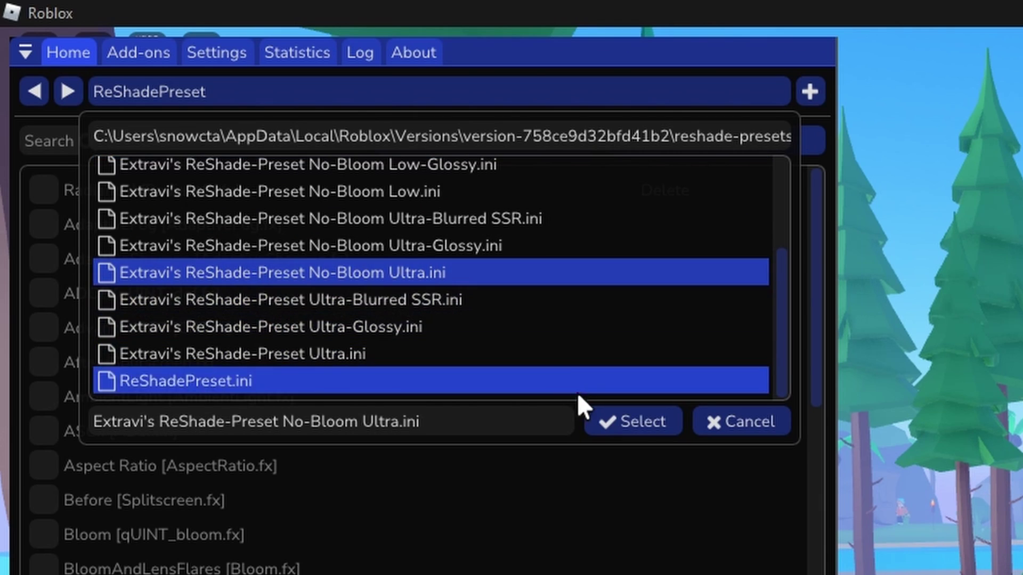
scroll(416, 301, up, 3)
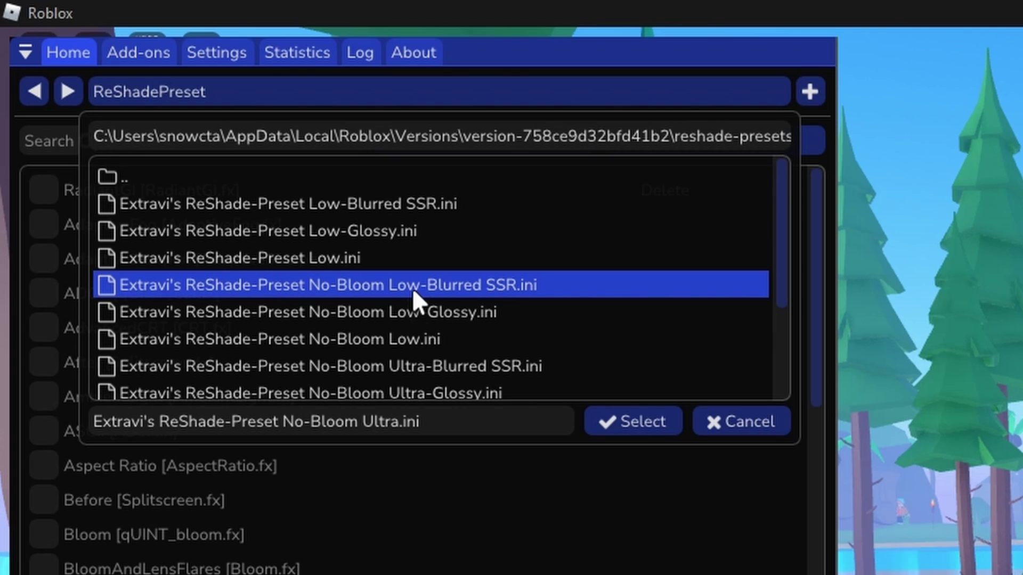
scroll(426, 292, down, 3)
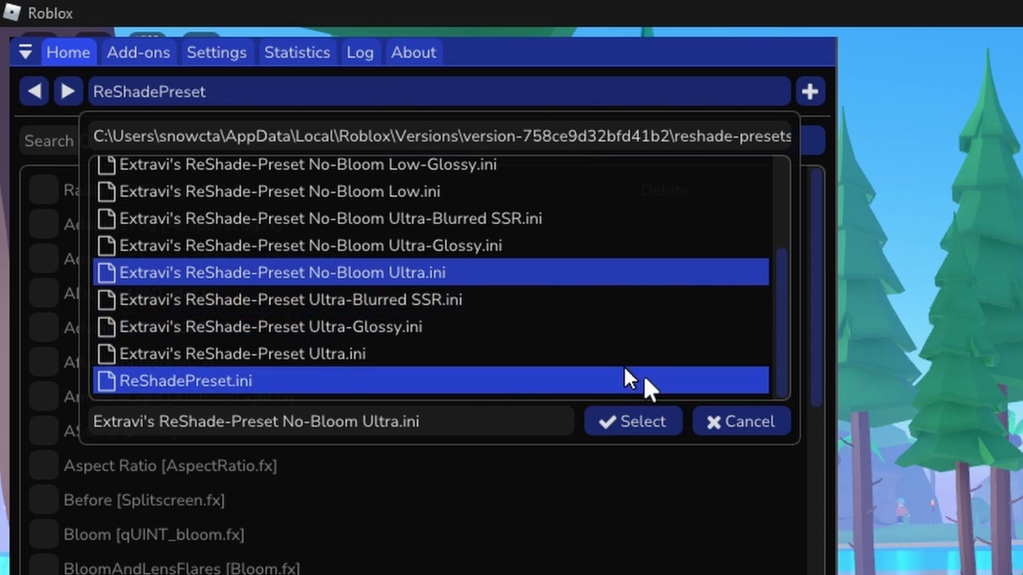
click(653, 421)
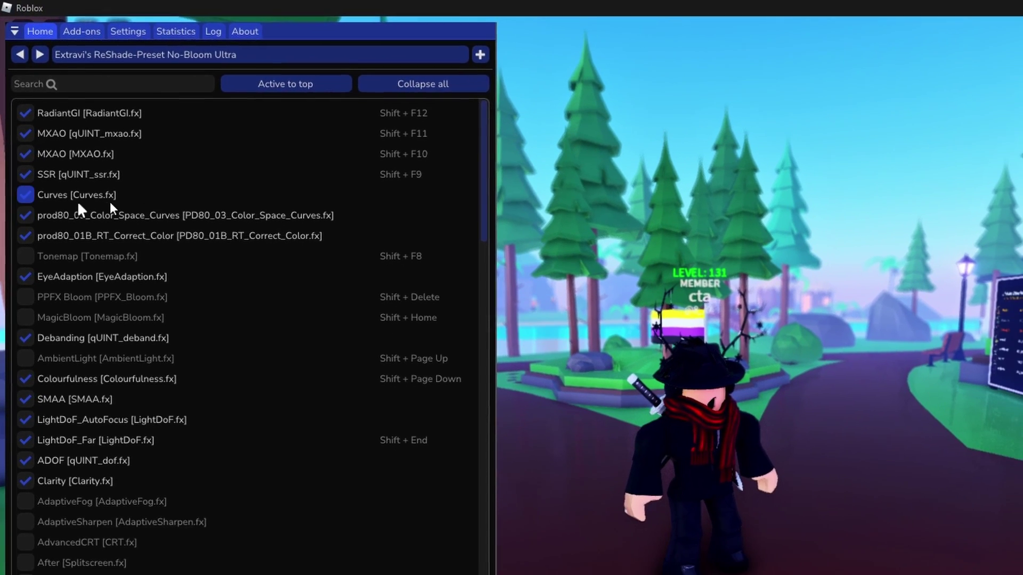
- Toggle SSR, ADOF and LightDoF_Far off and back on, and toggle Tonemap
click(72, 175)
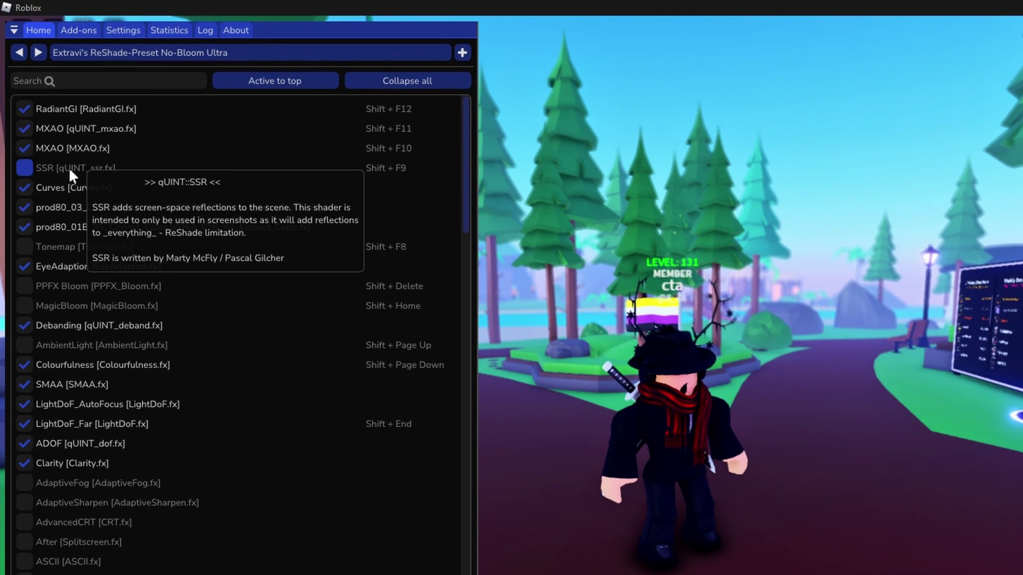
click(69, 171)
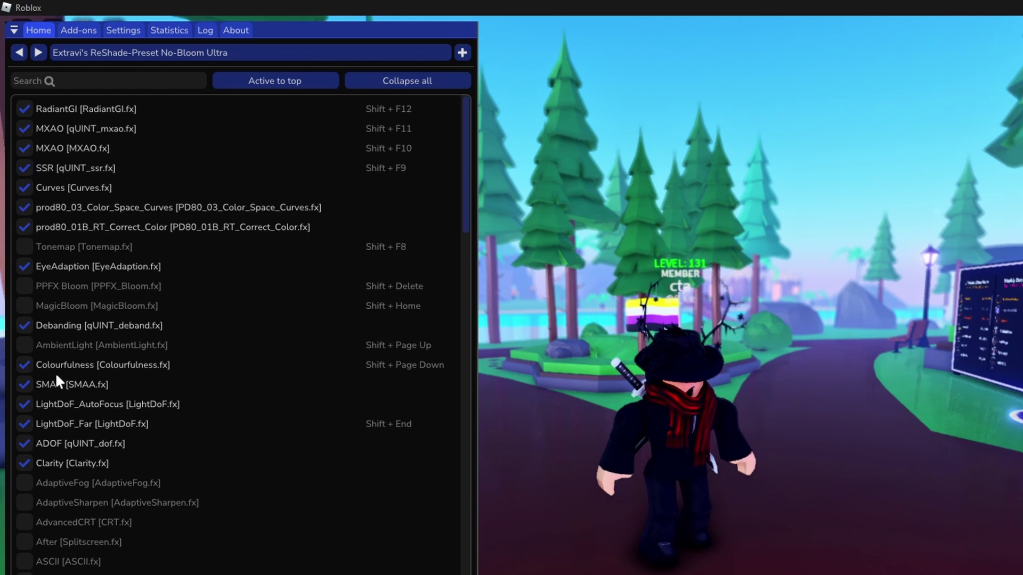
click(80, 444)
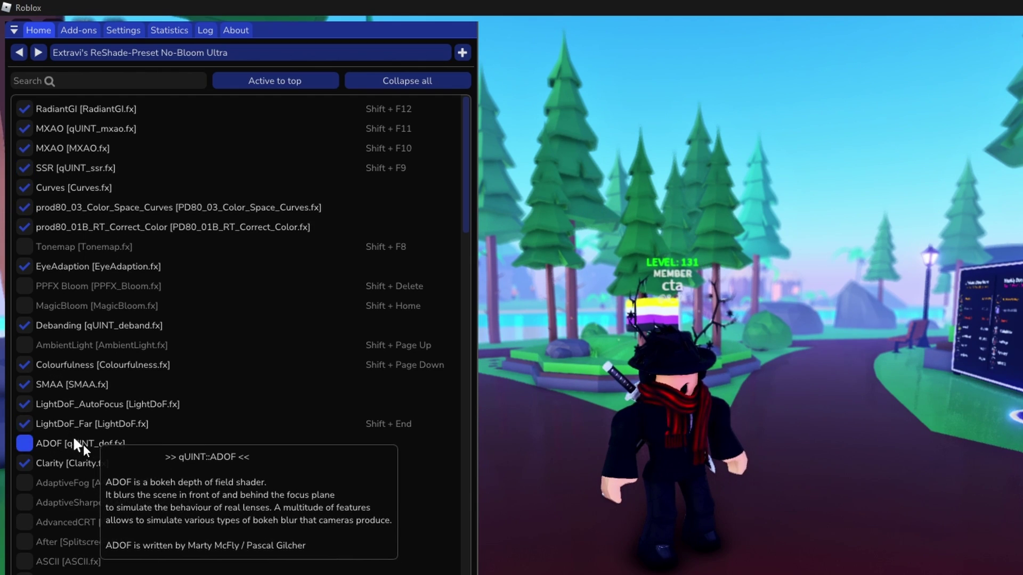
click(66, 420)
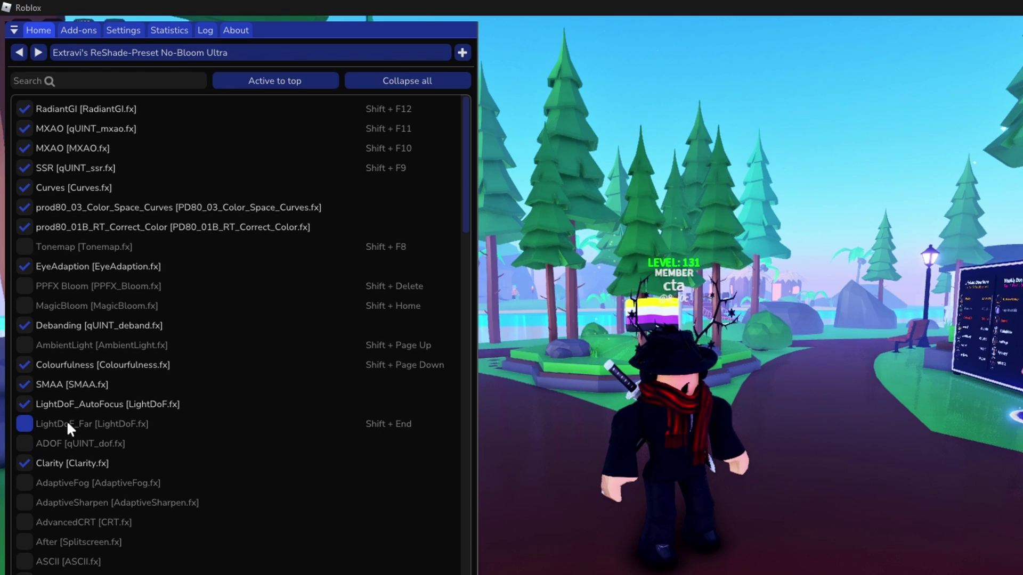
click(66, 421)
click(61, 442)
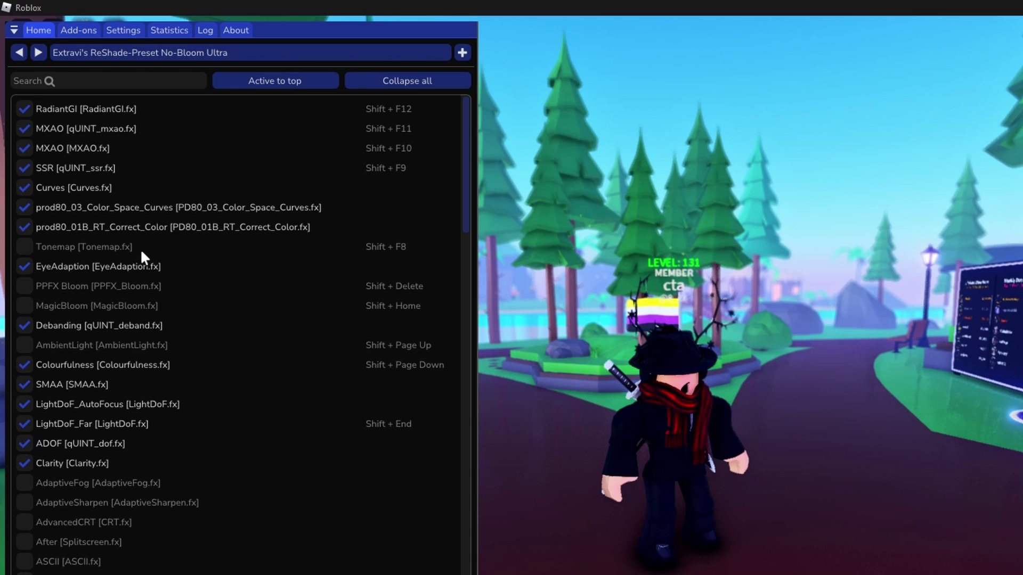
click(120, 248)
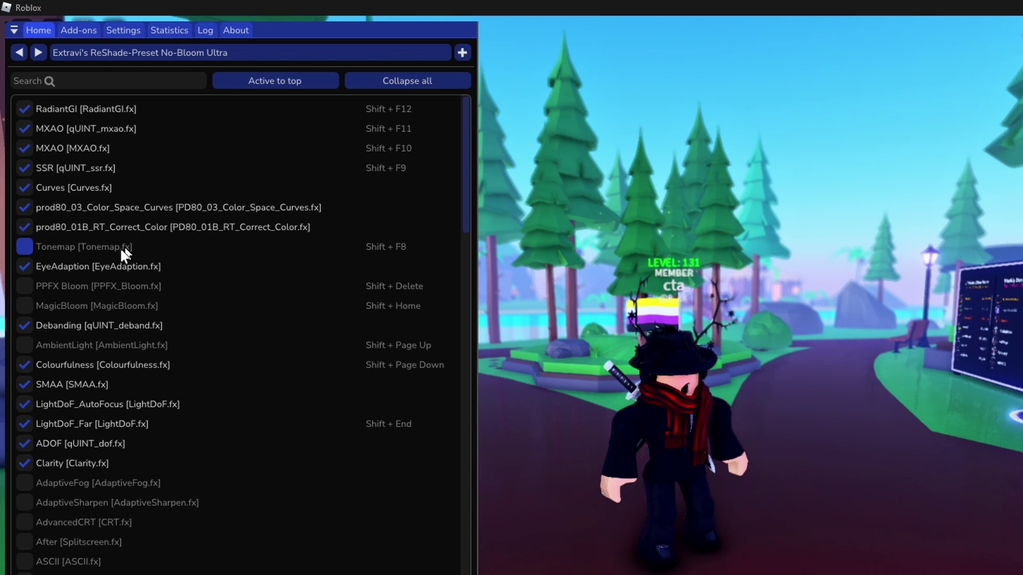
- Hide the ReShade overlay with Home and walk the avatar around the game
key(Home)
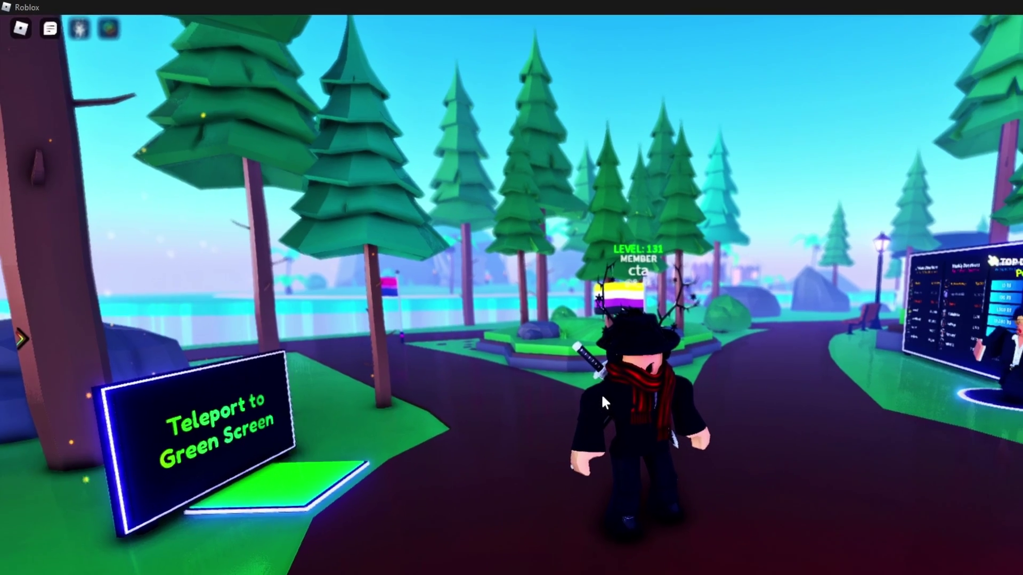
key(d)
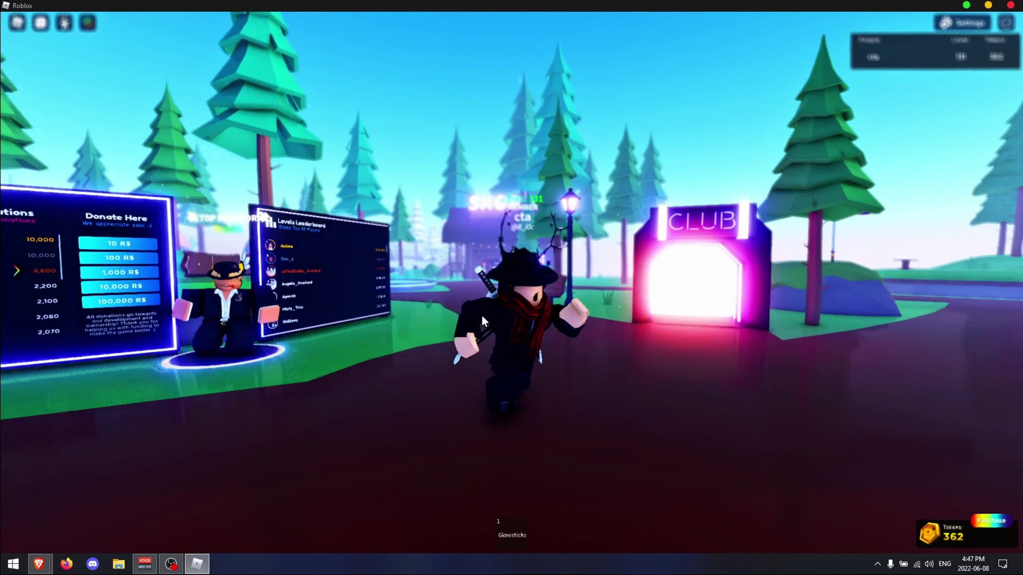
key(s)
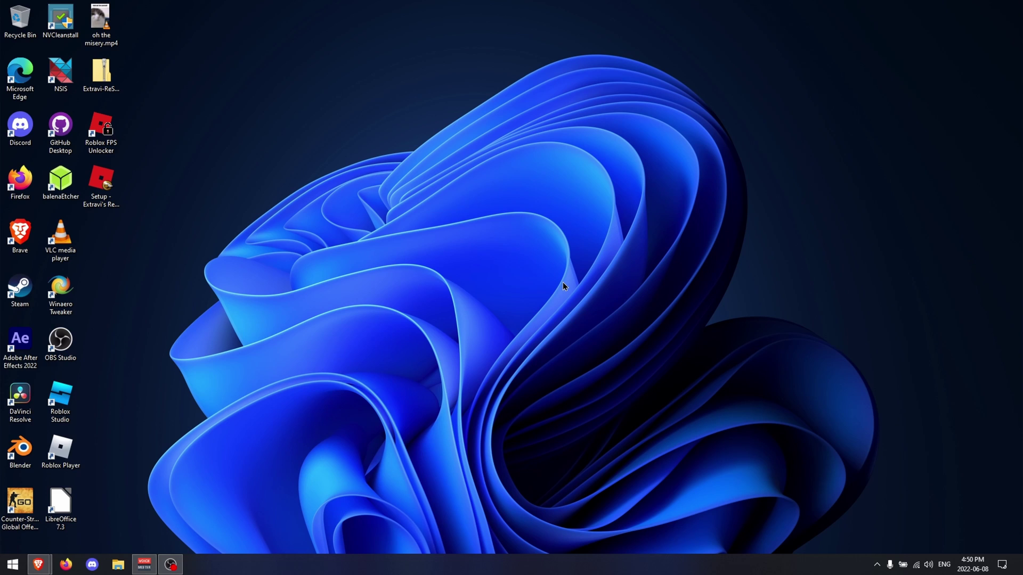
- Open Windows Settings and go to the Add or remove programs page
key(super)
text(se)
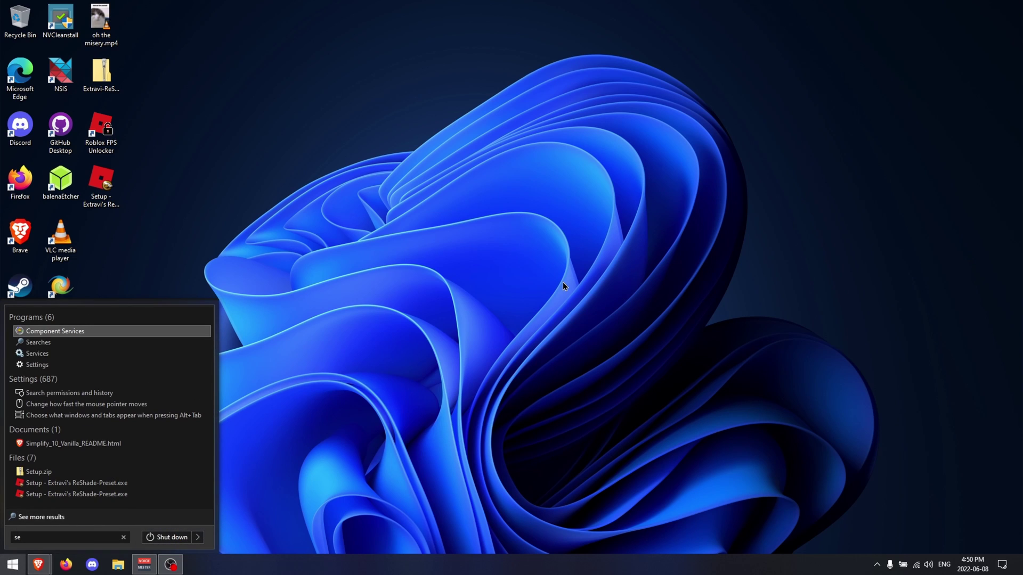
key(Down)
key(Down)
key(Down)
key(Return)
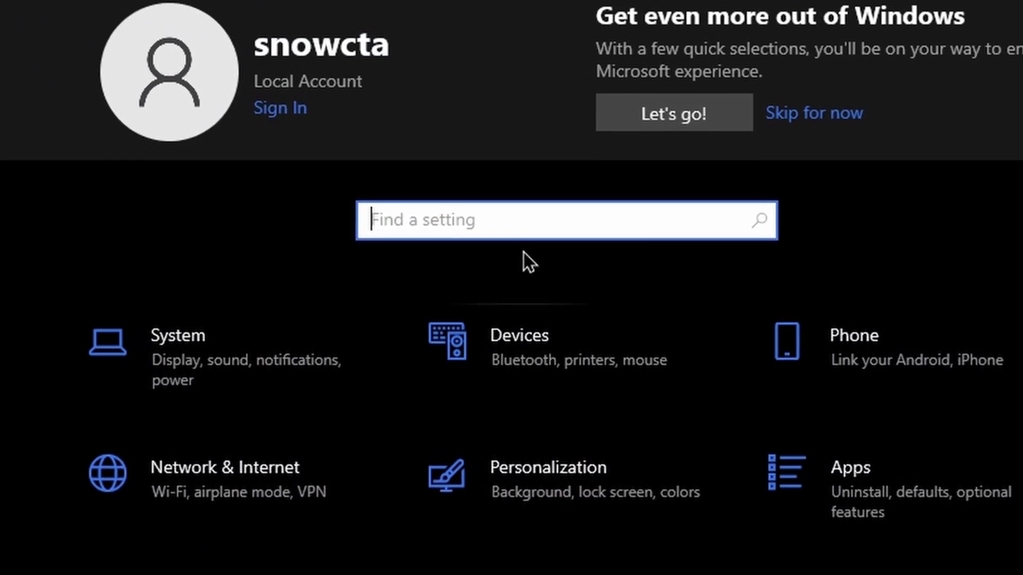
text(add or)
click(453, 257)
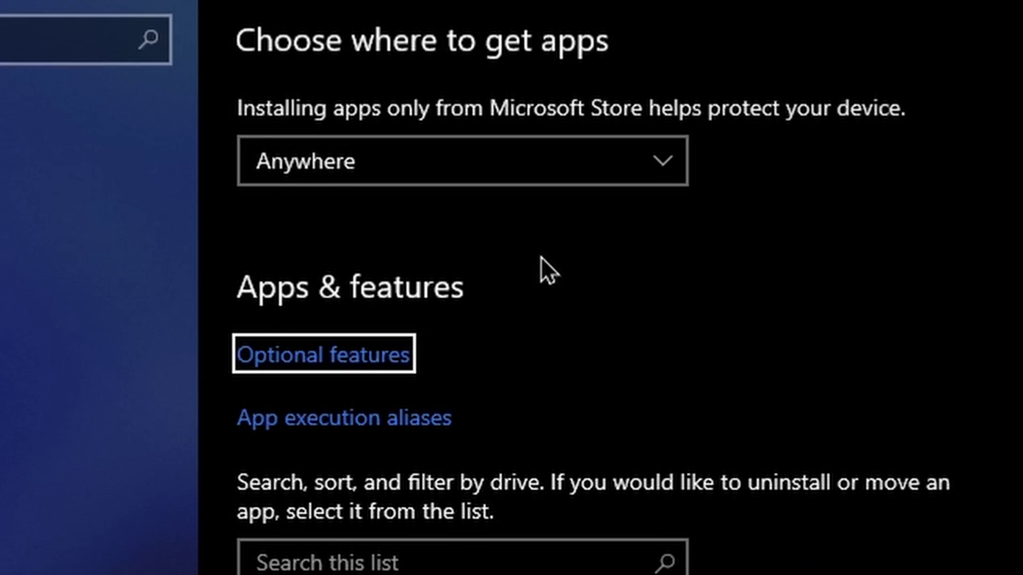
- Search 'extravi', uninstall Extravi's ReShade-Preset and confirm, then close Settings
click(429, 556)
text(extravi)
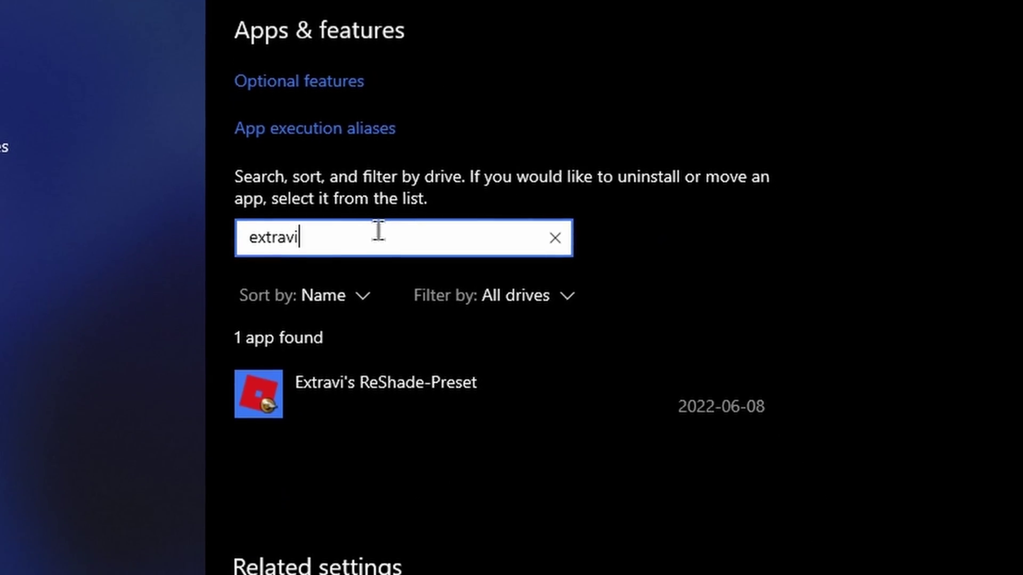
click(673, 397)
click(735, 495)
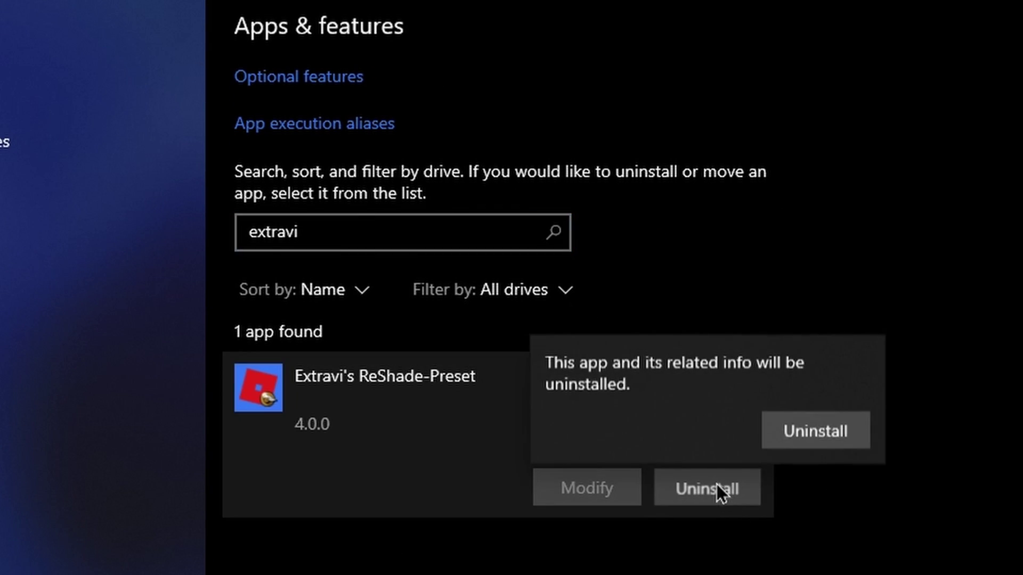
click(836, 443)
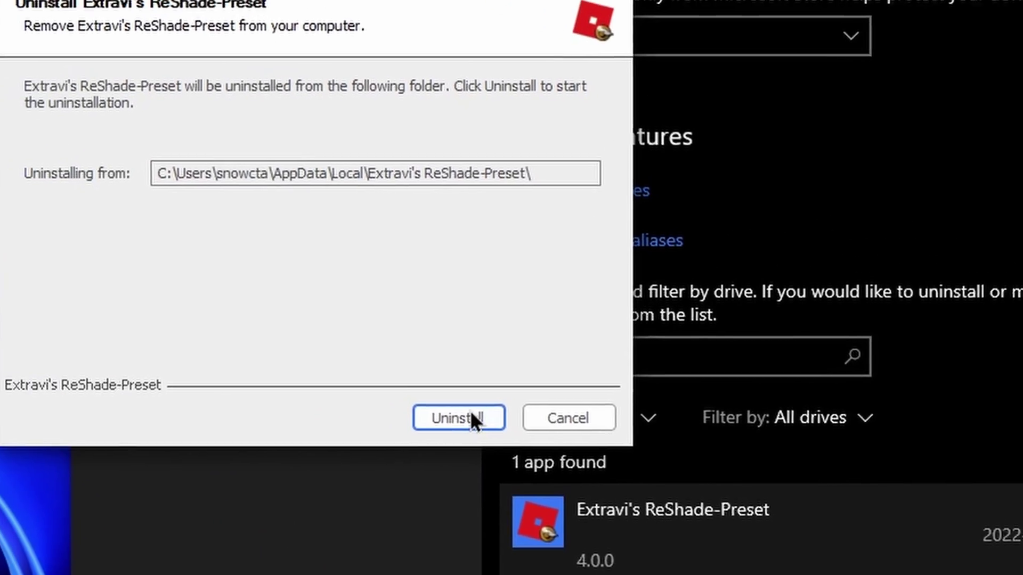
click(472, 418)
click(695, 513)
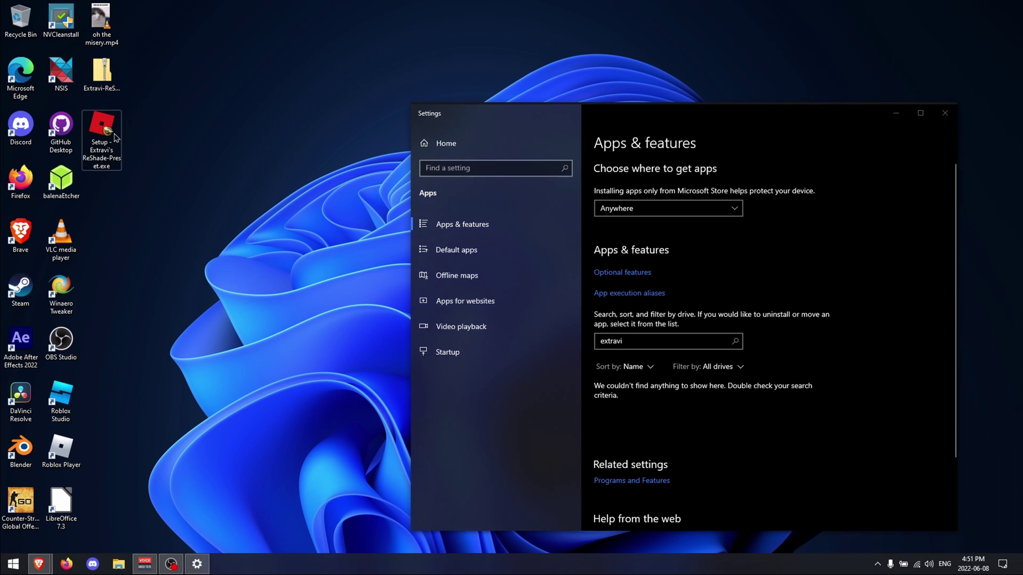
click(939, 118)
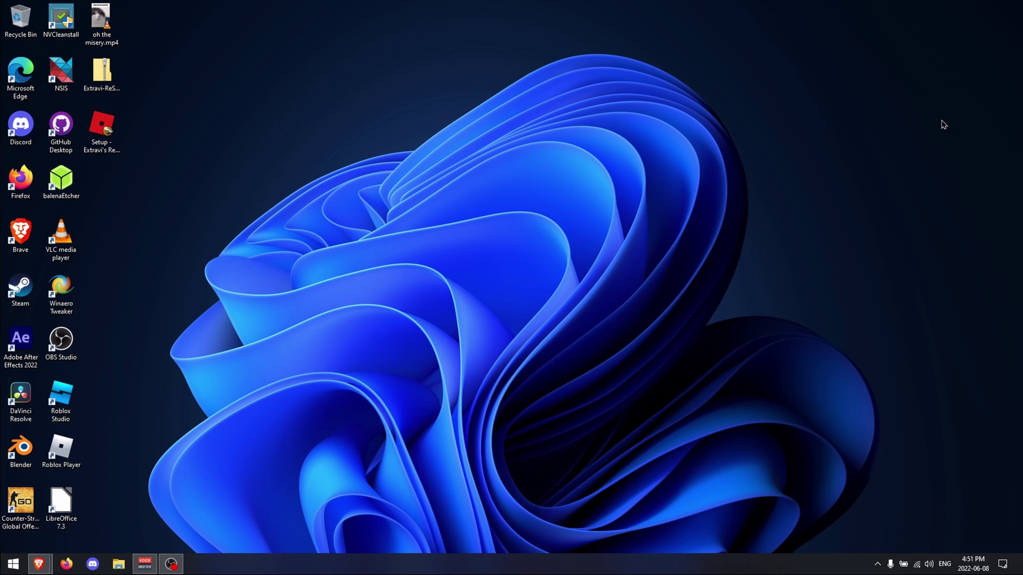